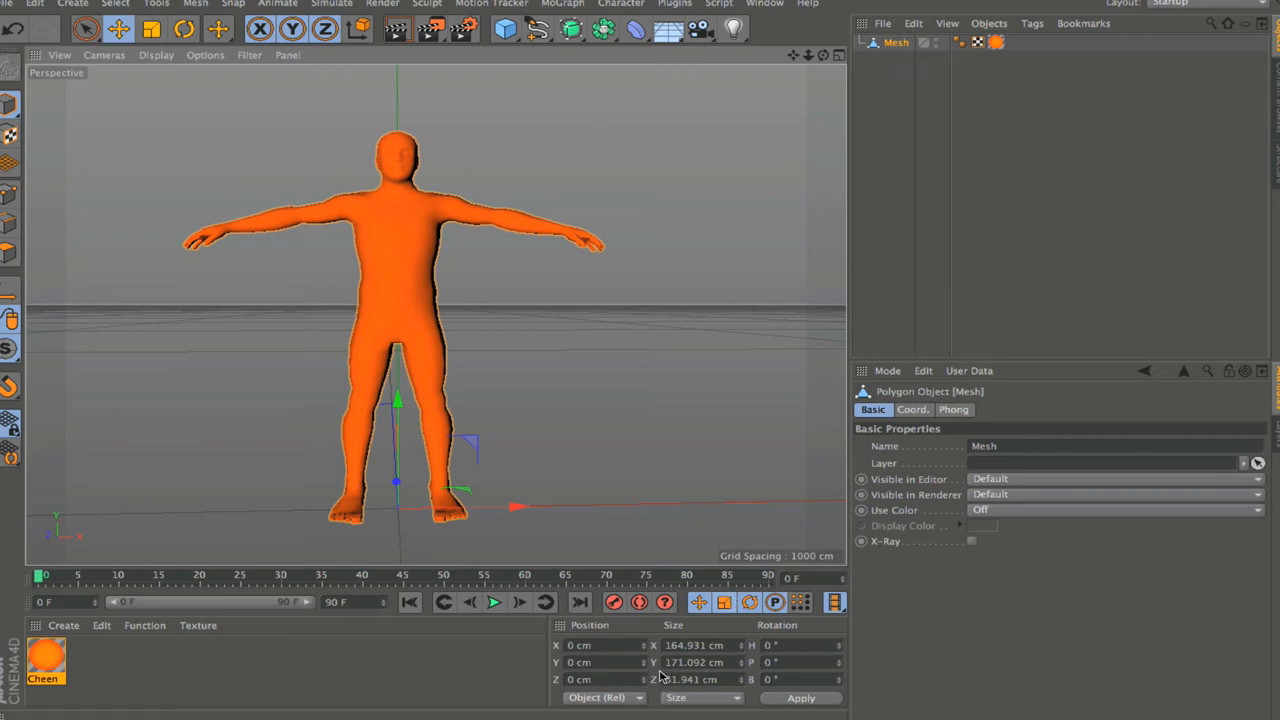
Step: Check the mesh's height and add a Character object to the scene
left_click_drag(666, 662, 727, 663)
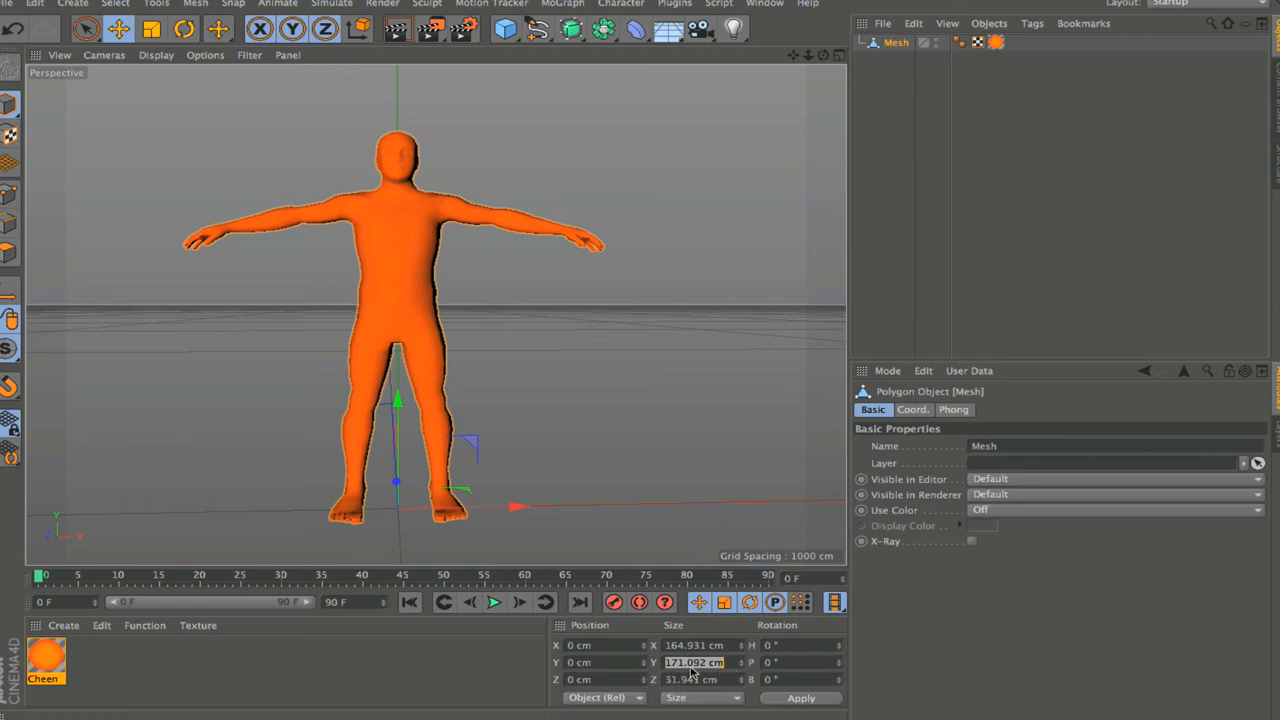
left_click(895, 44)
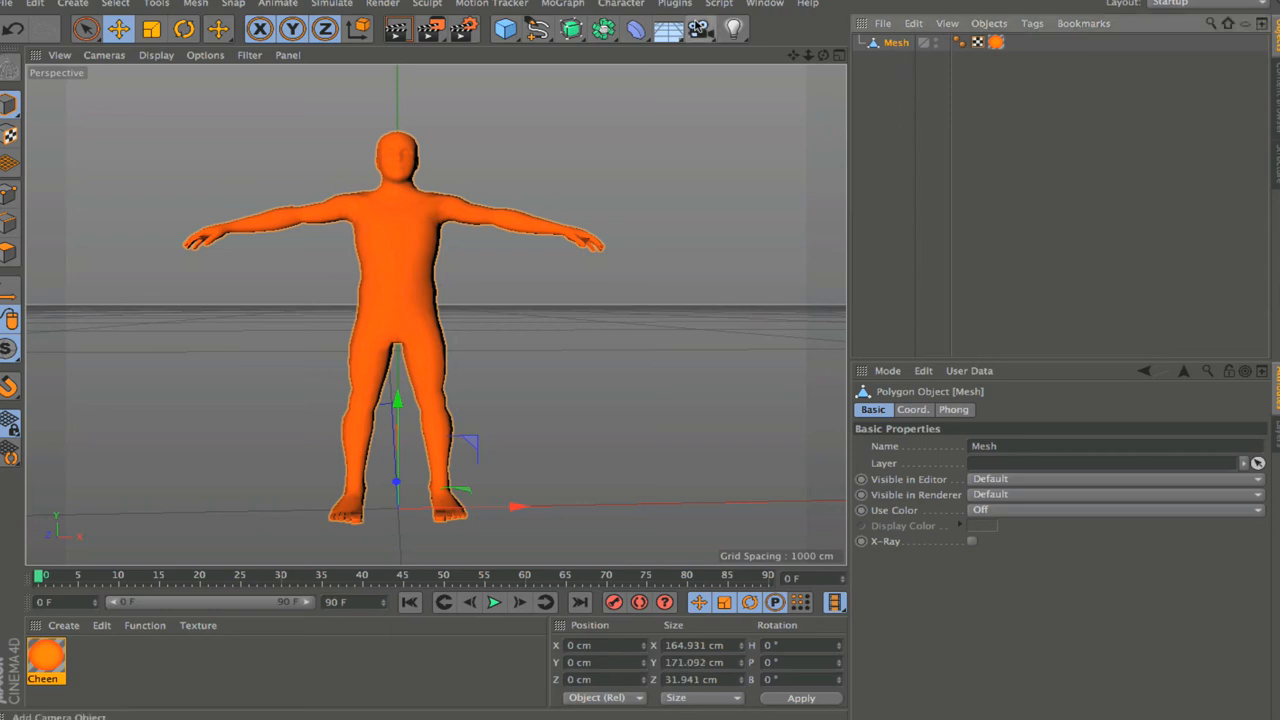
left_click(621, 3)
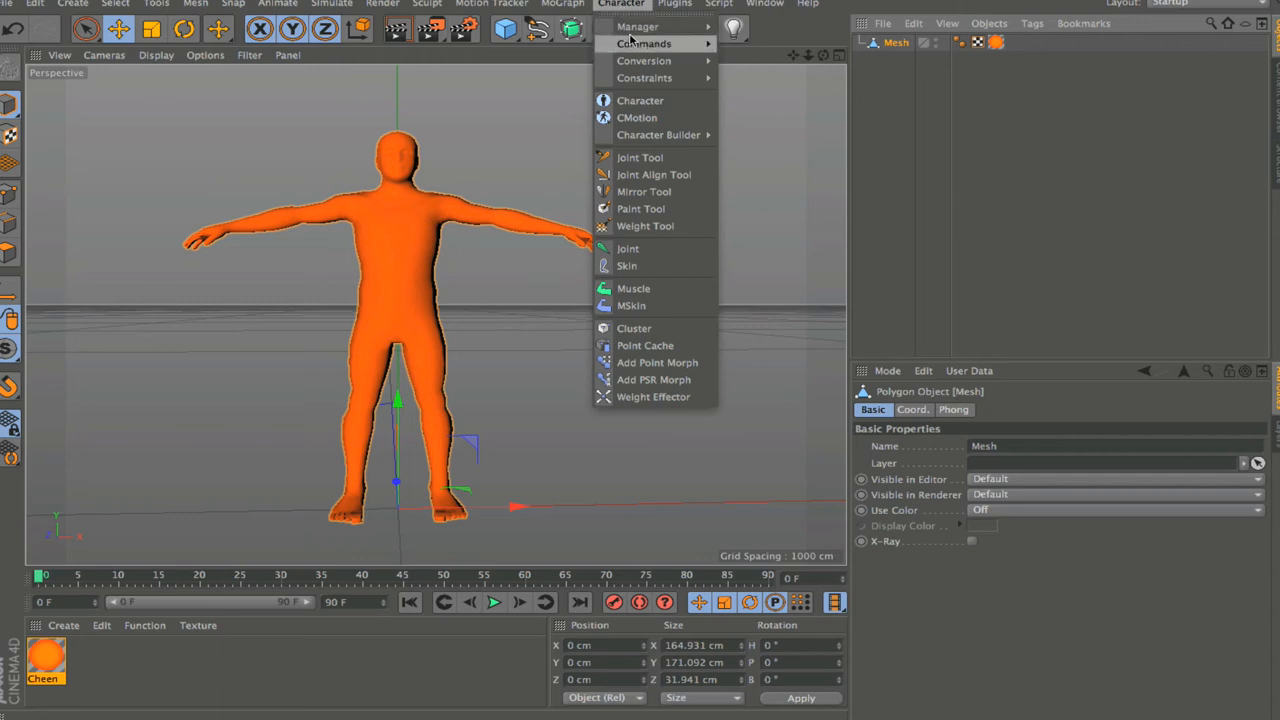
left_click(646, 100)
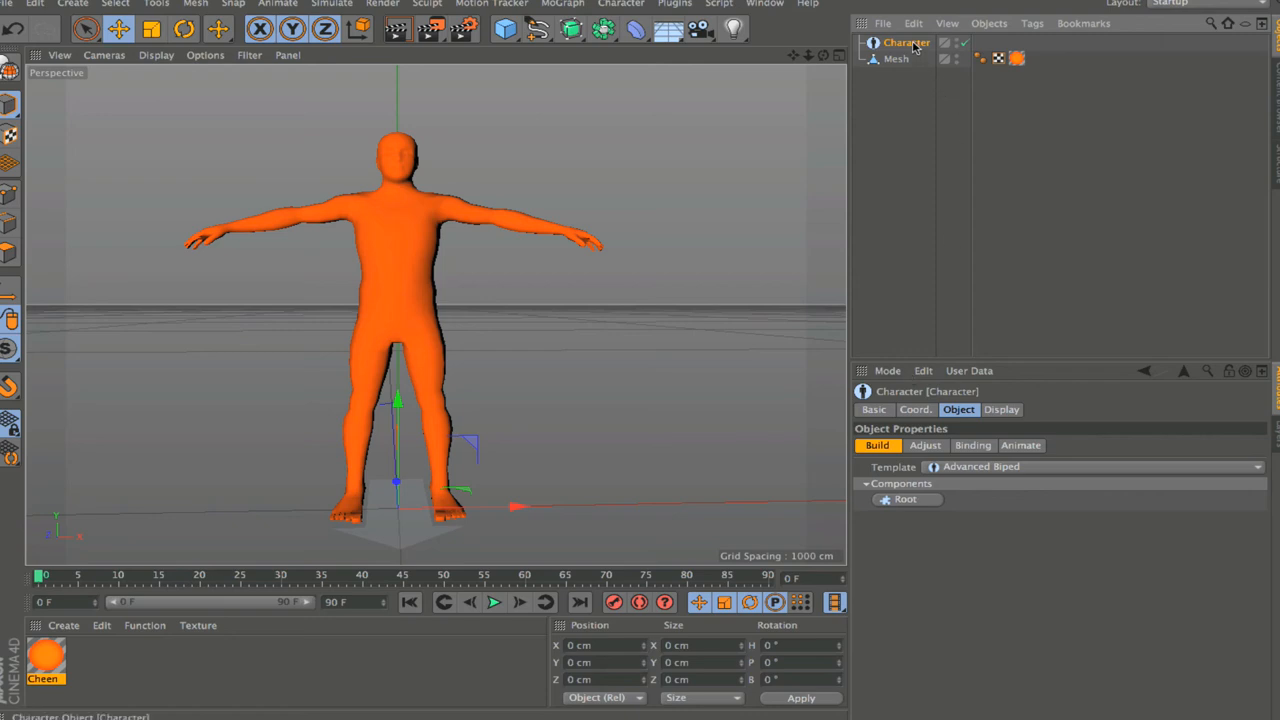
Step: Set the Character object's display character to Biped, turn off Auto Size and set its size to 171 cm
left_click(875, 410)
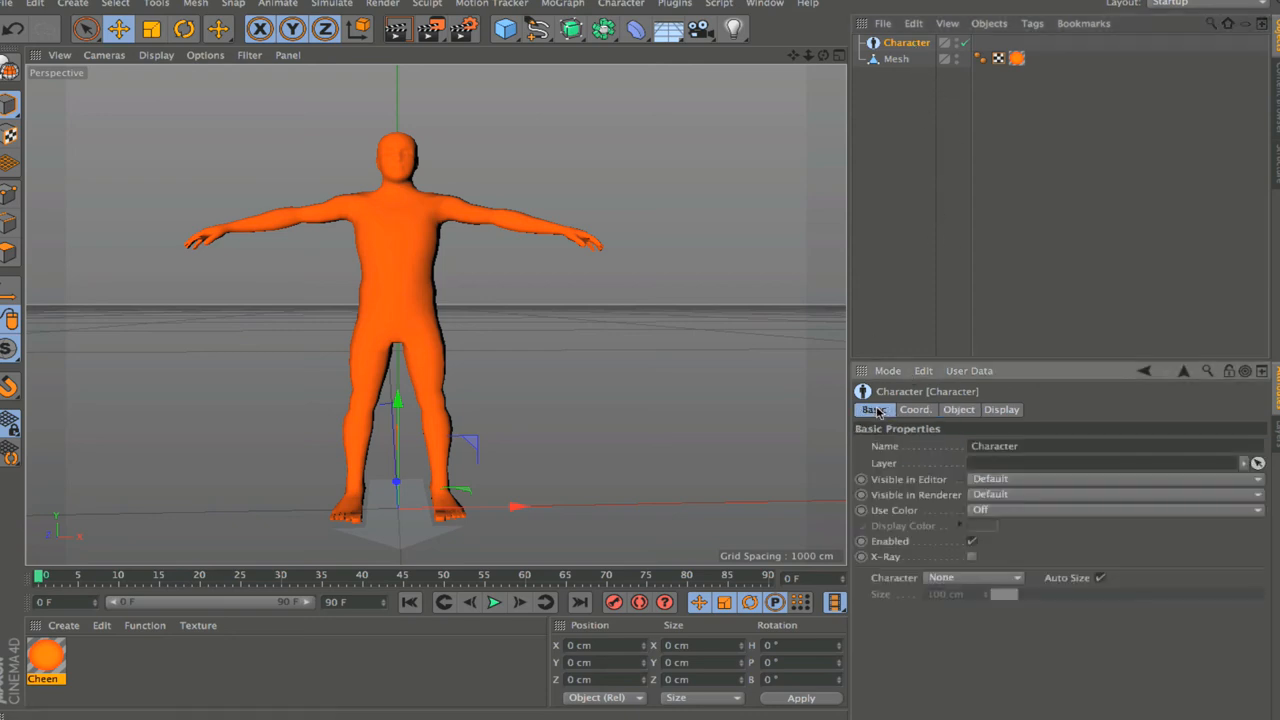
left_click(943, 587)
left_click(956, 386)
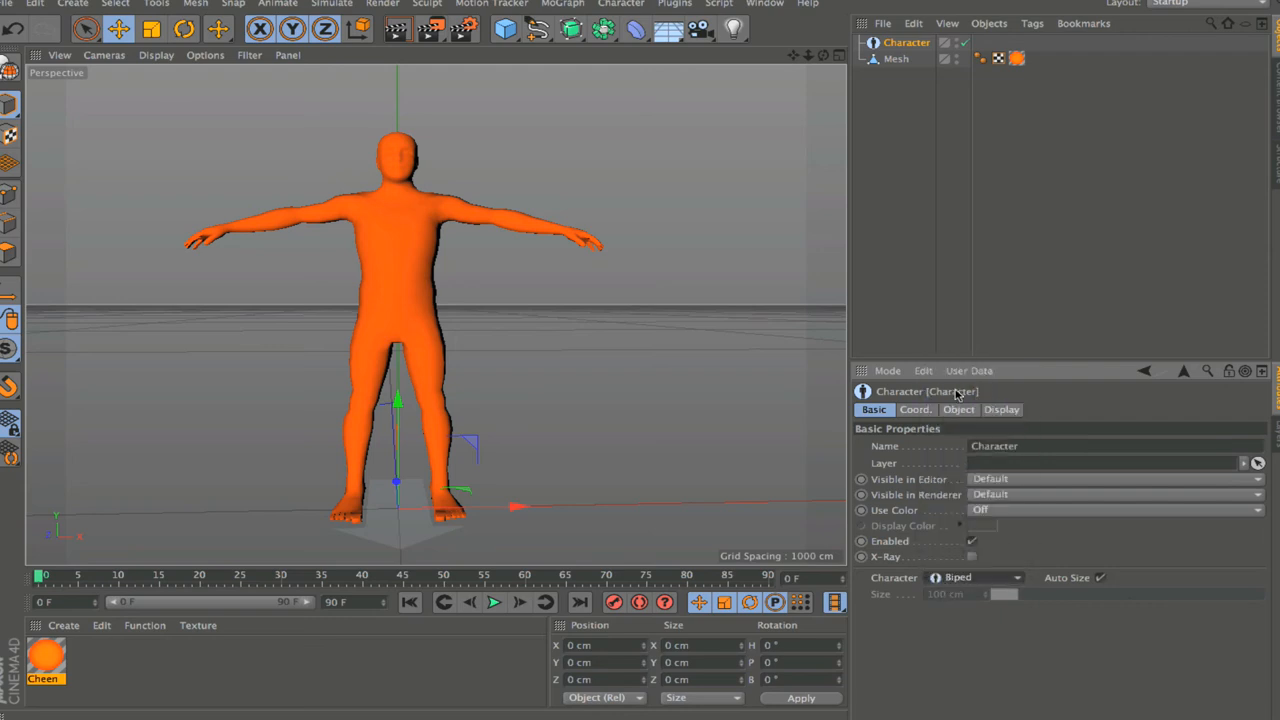
left_click(1099, 578)
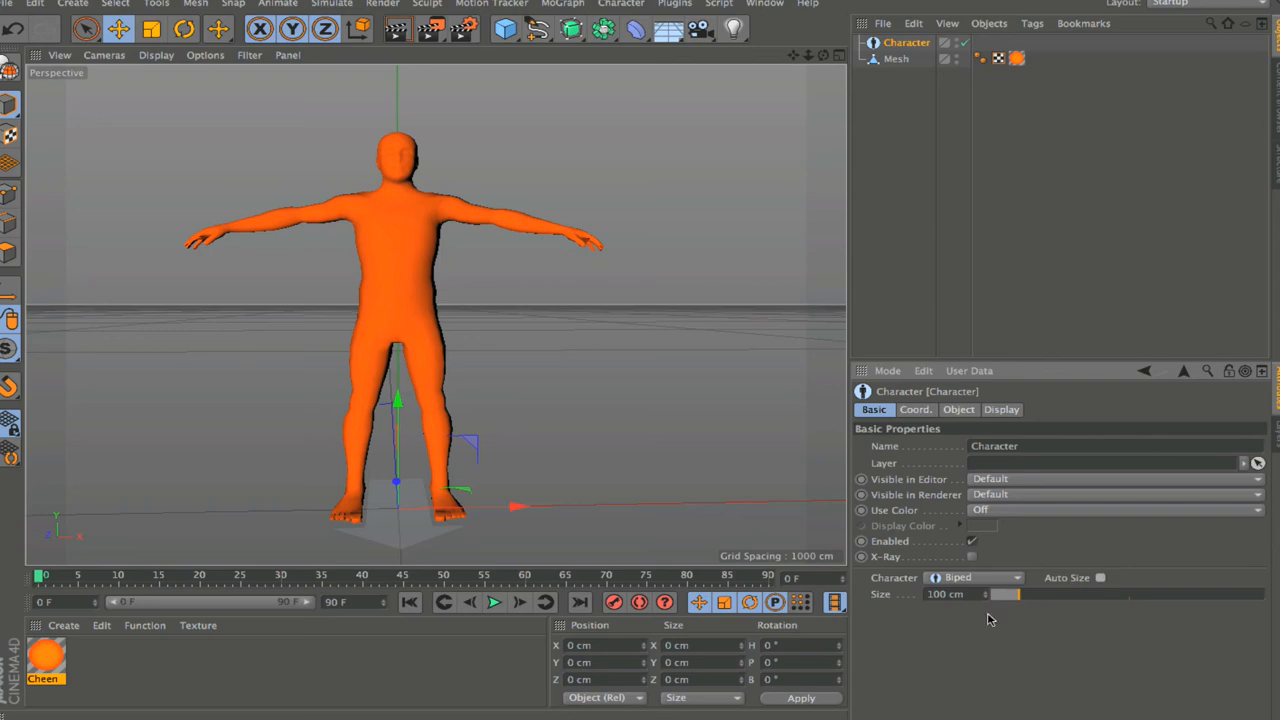
left_click_drag(966, 594, 903, 593)
type("170")
key("BackSpace")
type("1")
Step: Build the Advanced Biped rig's base by adding the Root component and the Spine (IK/FK Blend) component
left_click(960, 409)
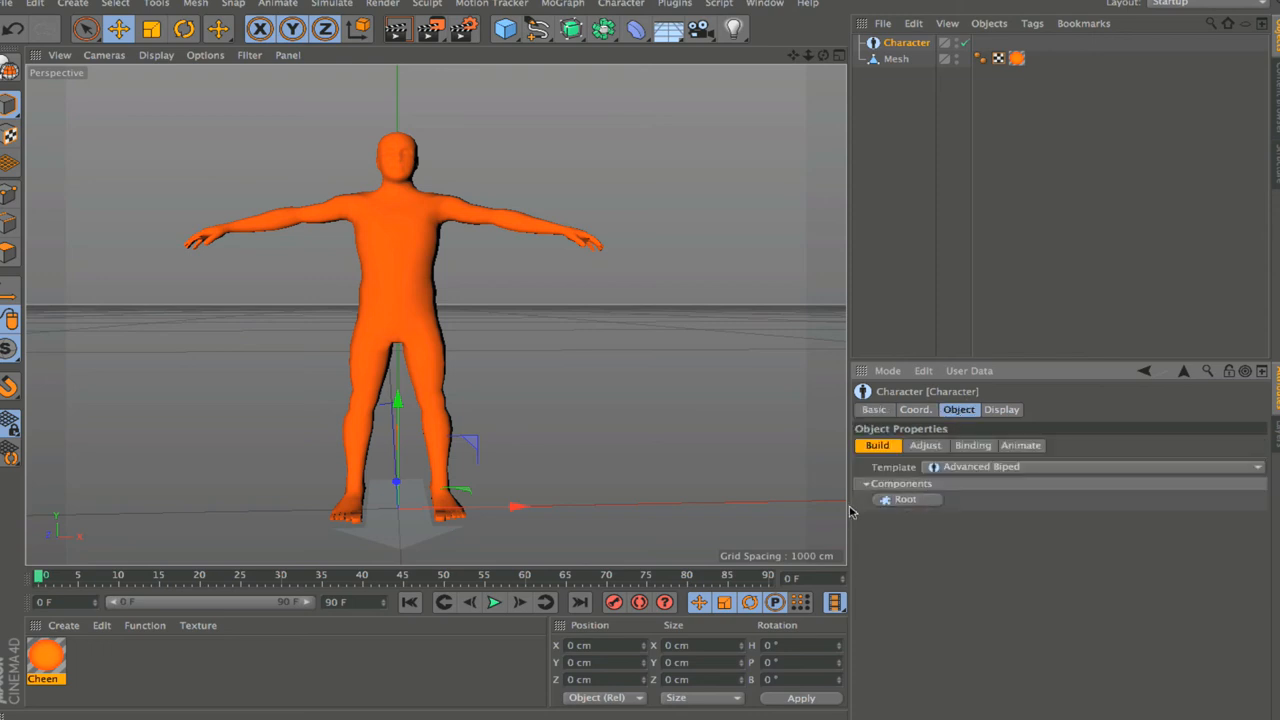
left_click(884, 500)
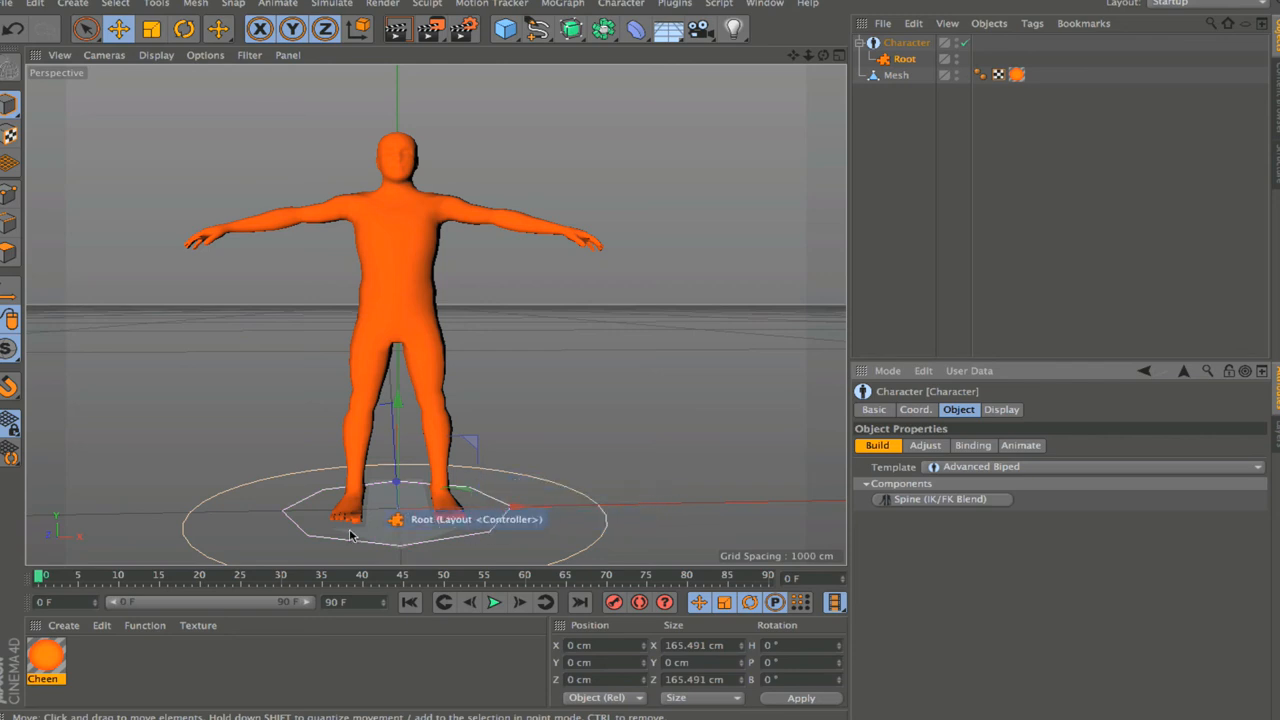
left_click(928, 499)
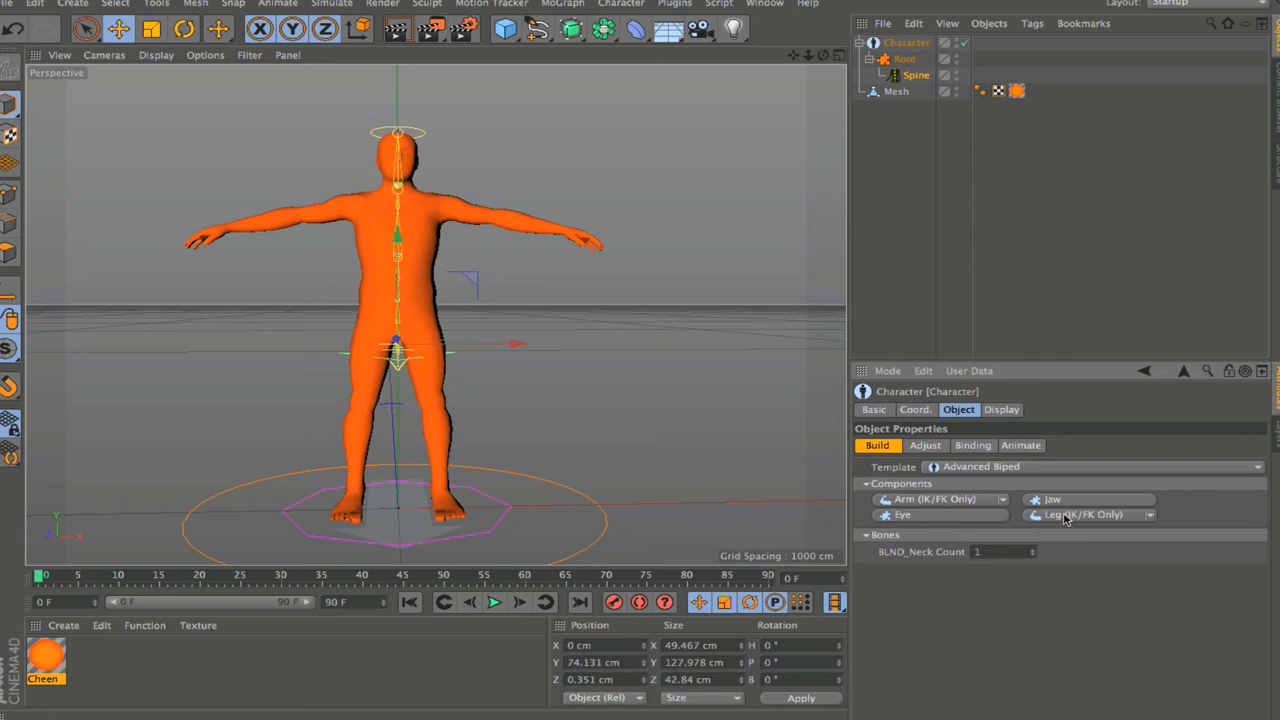
Step: Add a left and right pair of Leg (IK/FK Only) components under the Spine
left_click(1094, 519)
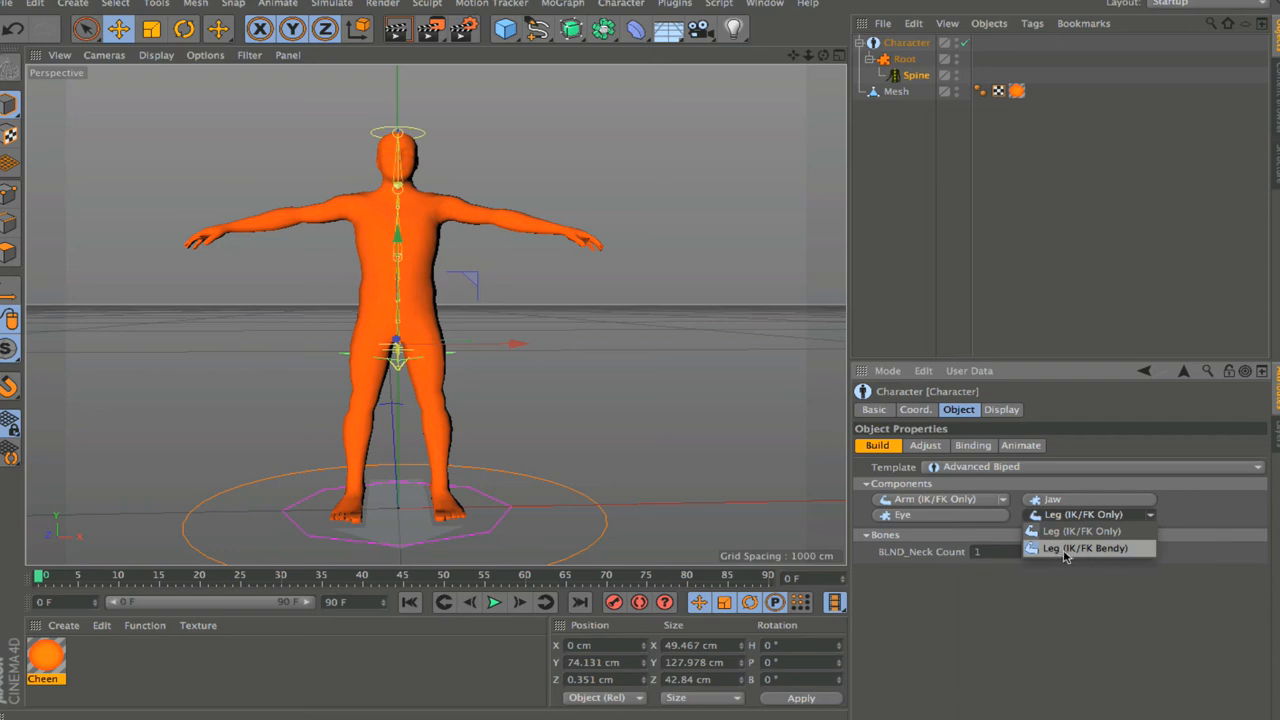
left_click(1189, 511)
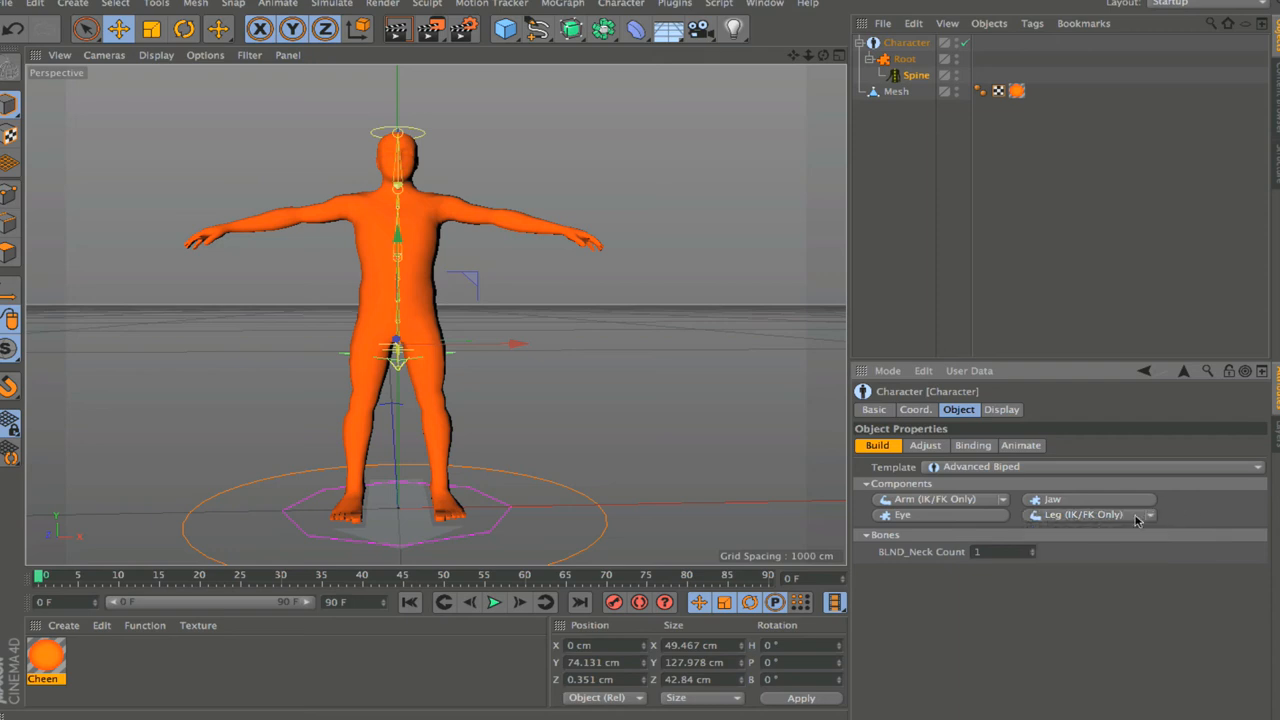
left_click(1069, 515)
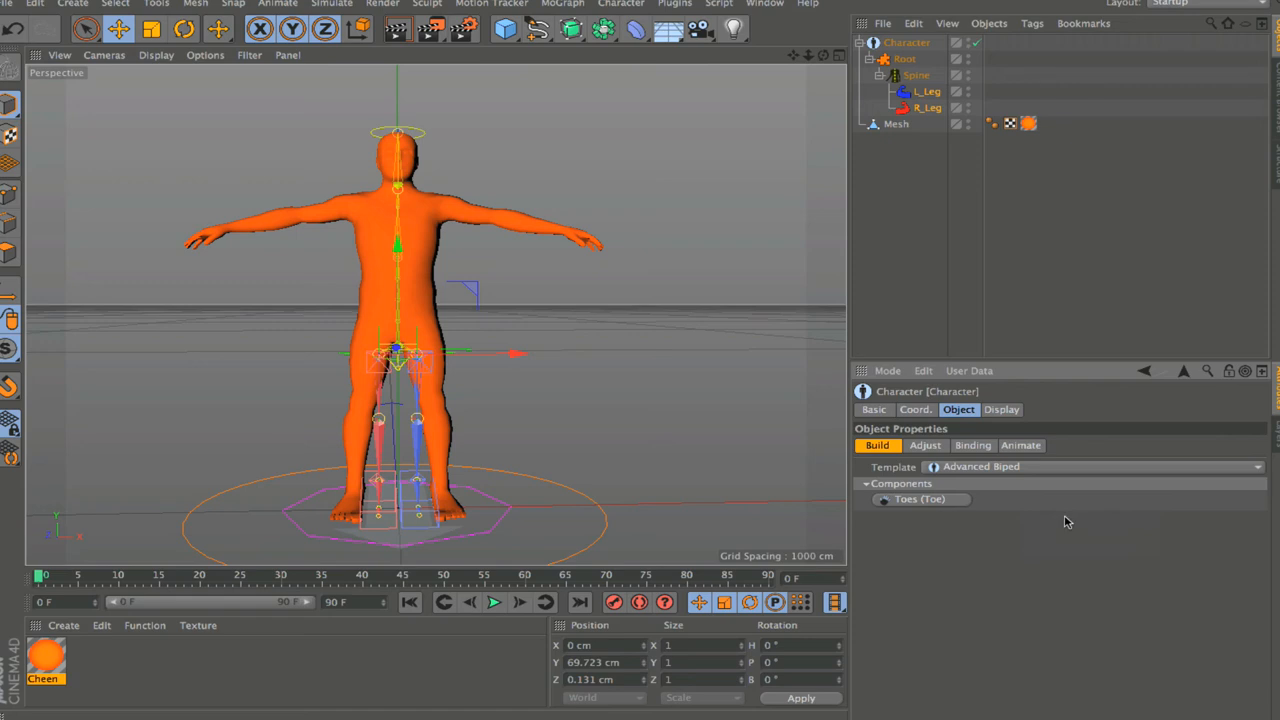
Step: Add a left and right pair of Arm (IK/FK Only) components under the Spine
mouse_move(824, 56)
left_mouse_down()
mouse_move(740, 42)
mouse_move(816, 40)
mouse_move(821, 67)
mouse_move(826, 56)
left_mouse_up()
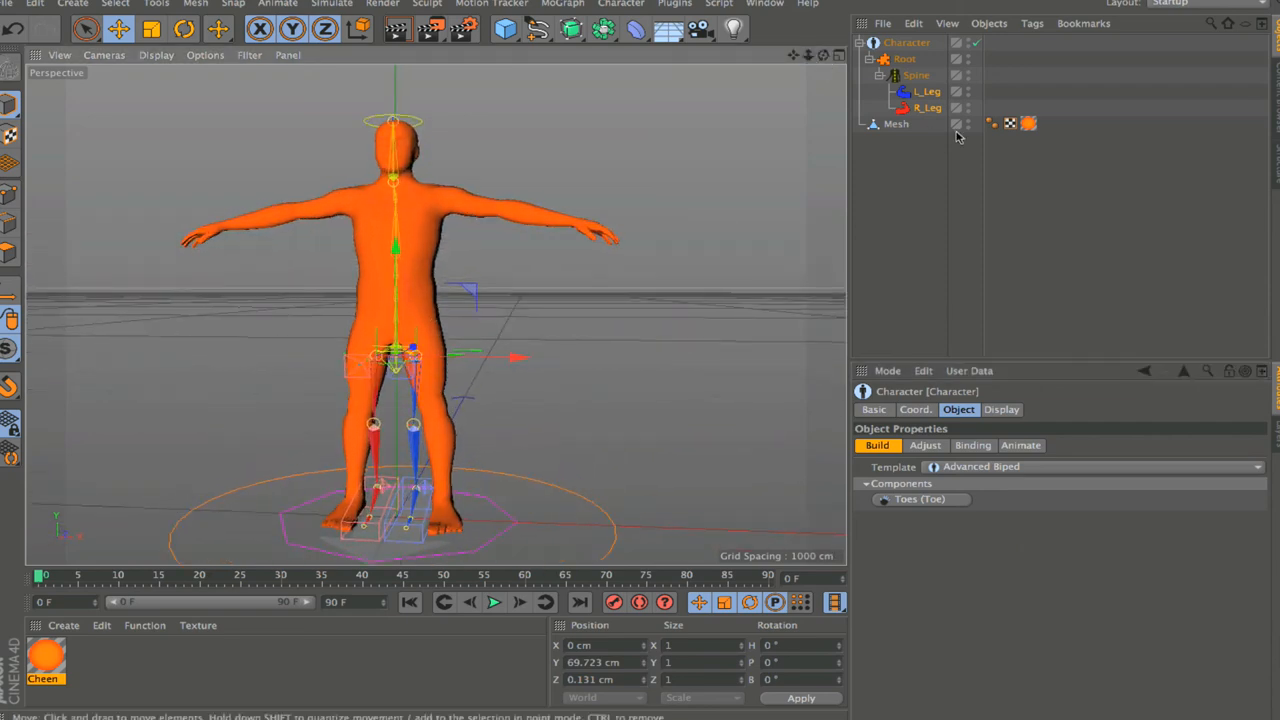
left_click(916, 75)
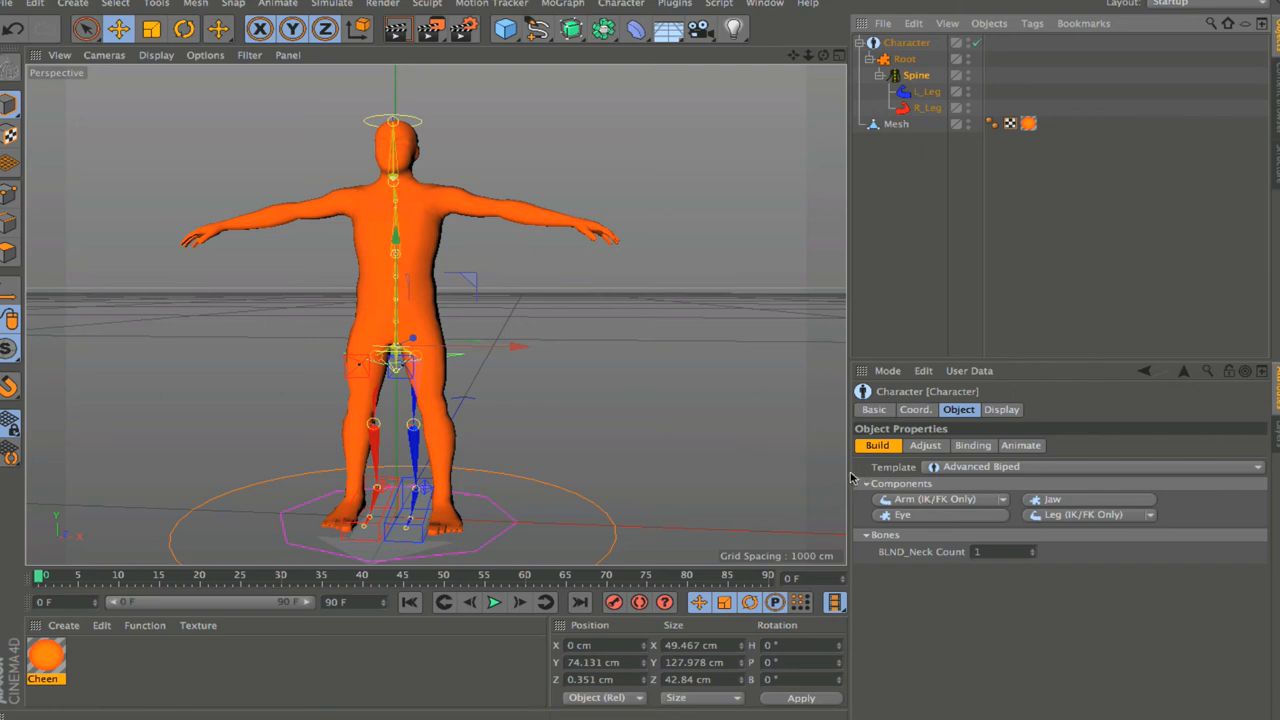
left_click(932, 499)
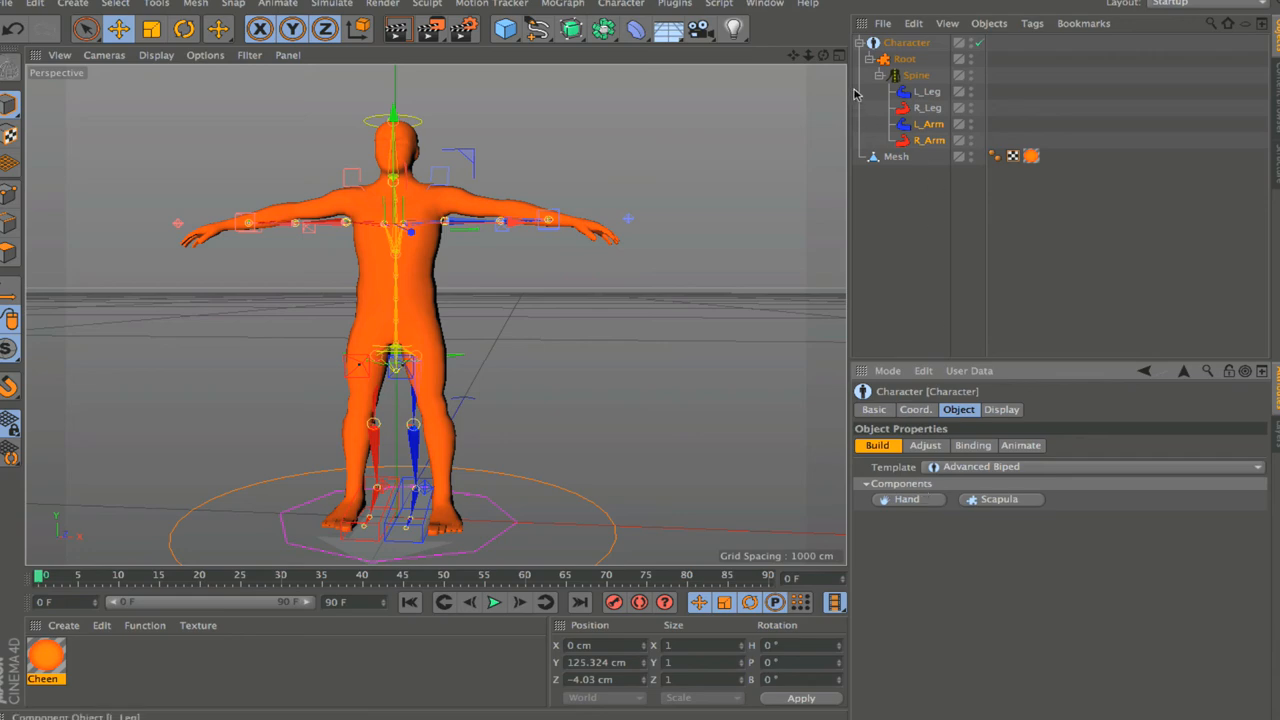
Step: Add Hand components to both arms and an FK (Thumb) component to each hand
left_click_drag(824, 56, 765, 106)
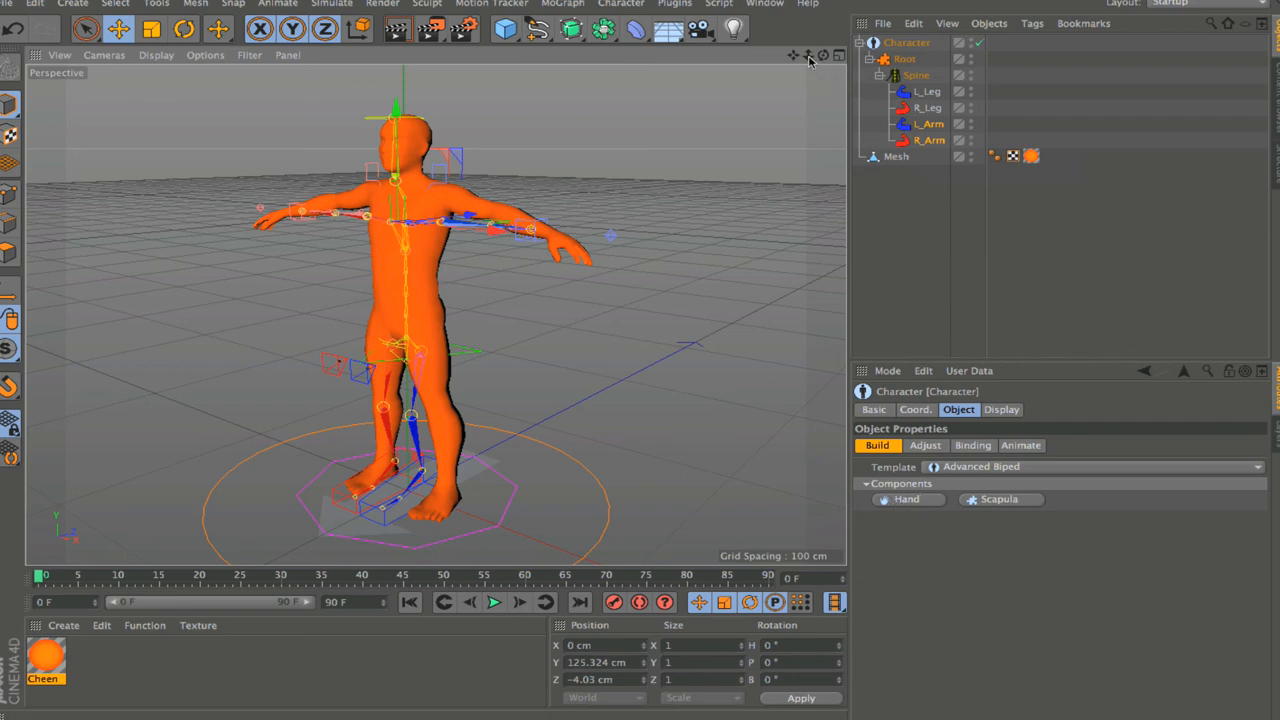
left_click_drag(809, 60, 832, 63)
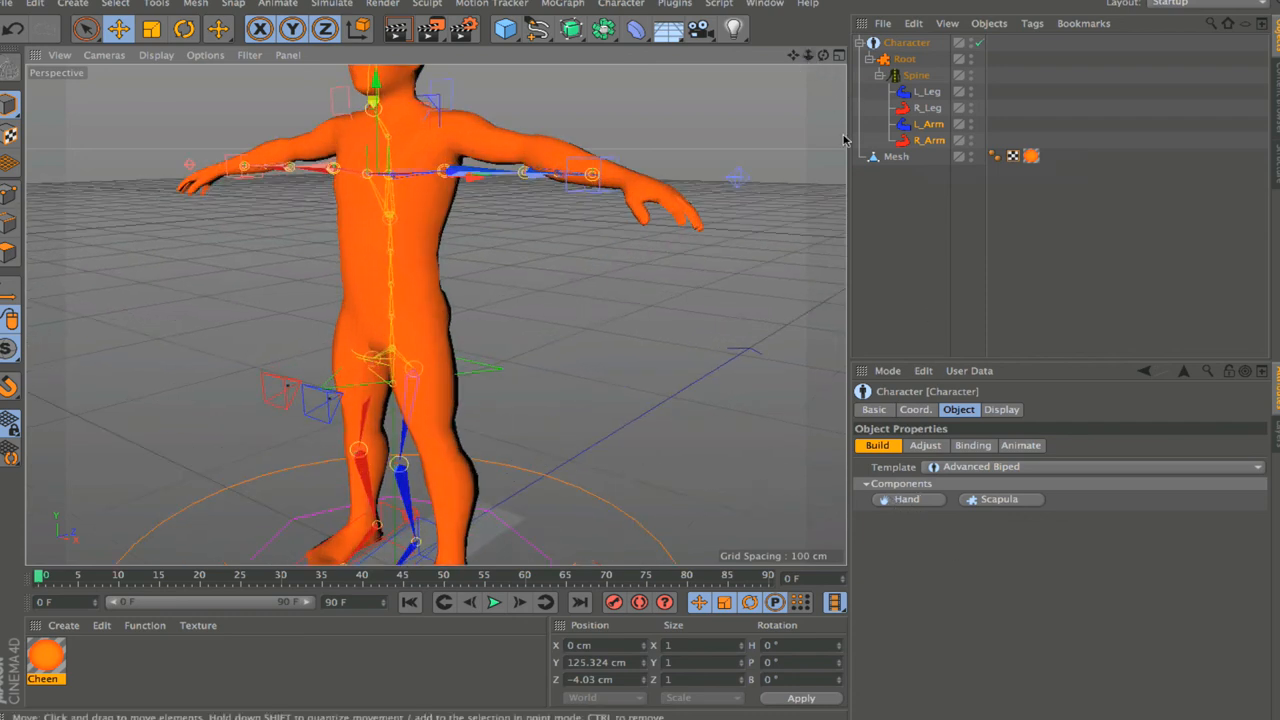
left_click(910, 499)
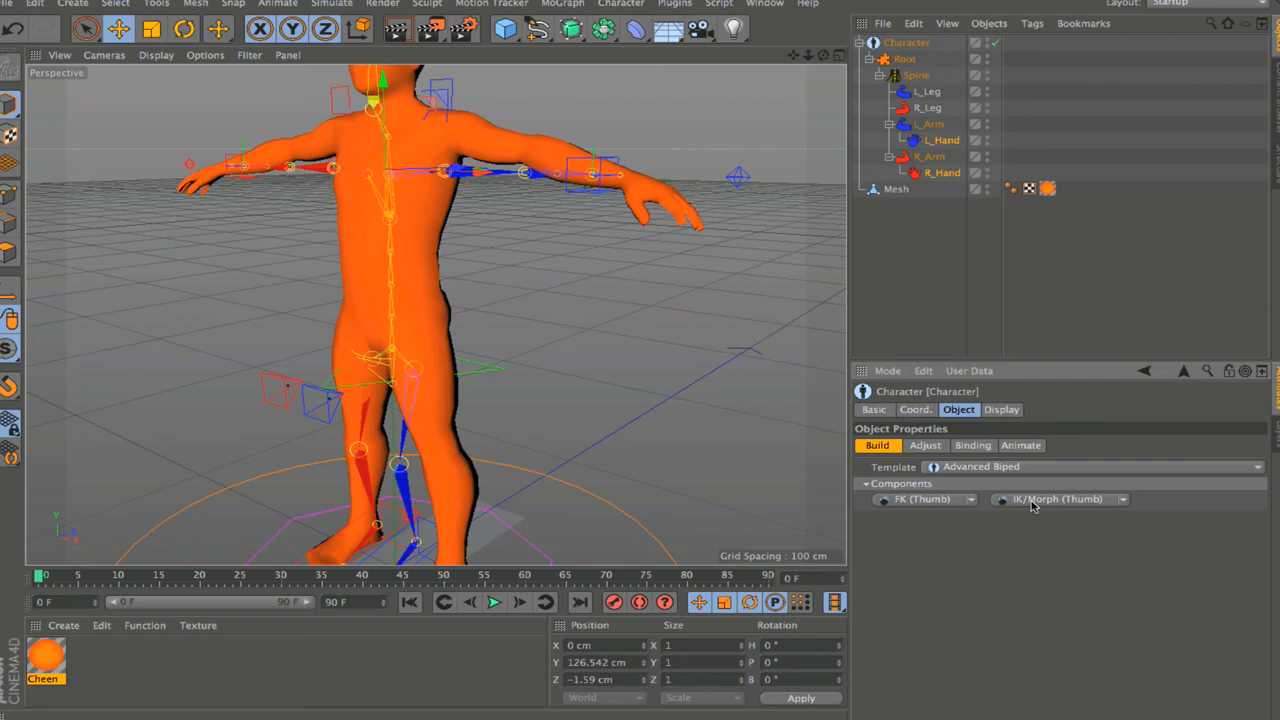
left_click(918, 500)
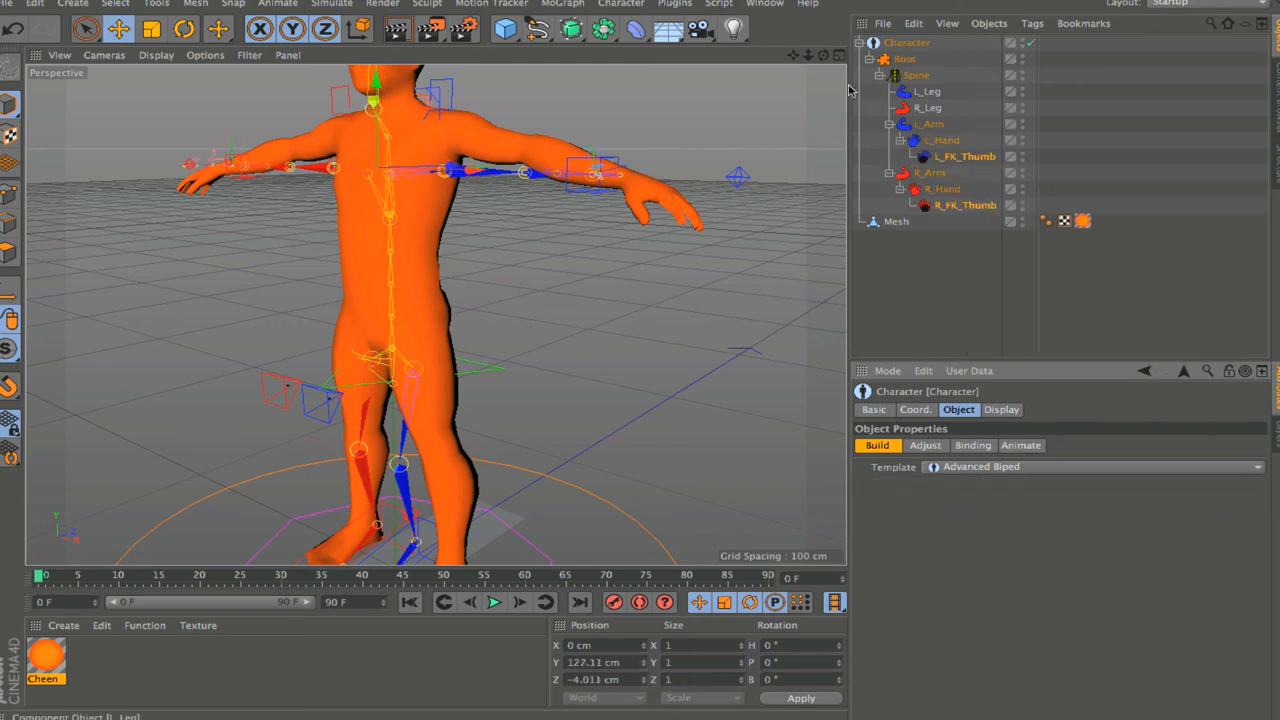
Step: Add four FK (Fingers) components to both the left and right hands
left_click_drag(824, 56, 792, 61)
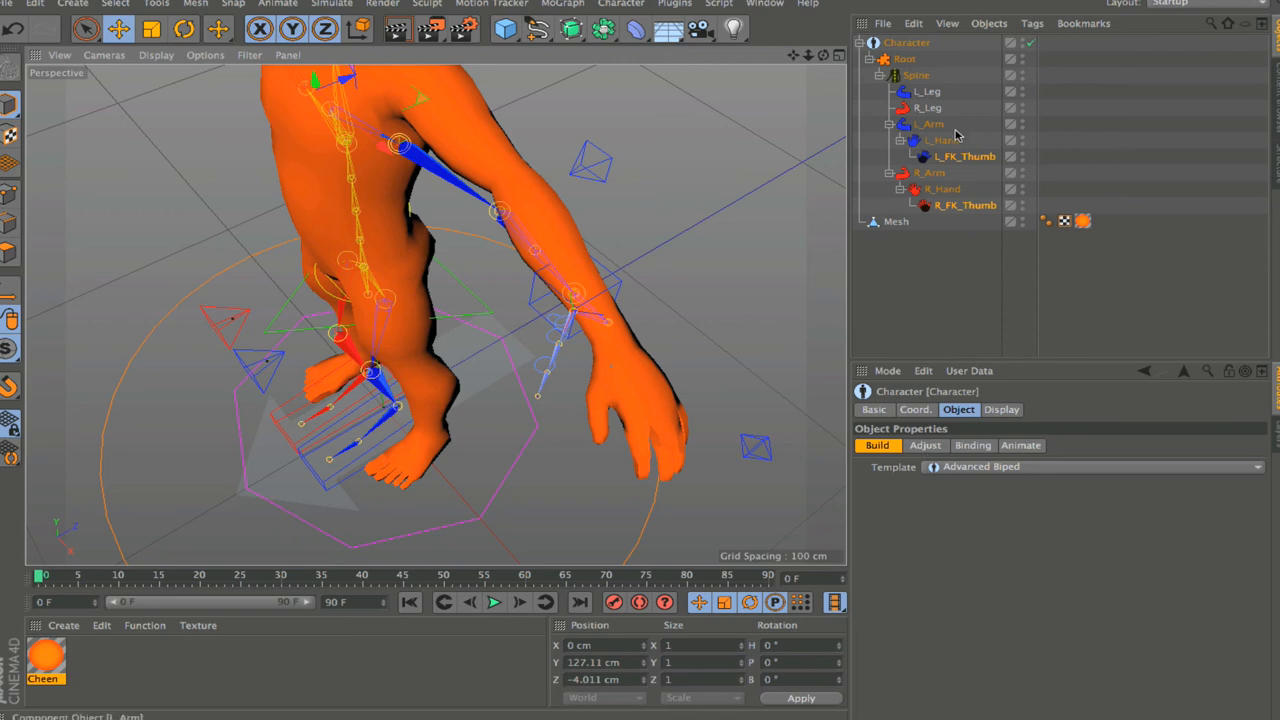
left_click(949, 162)
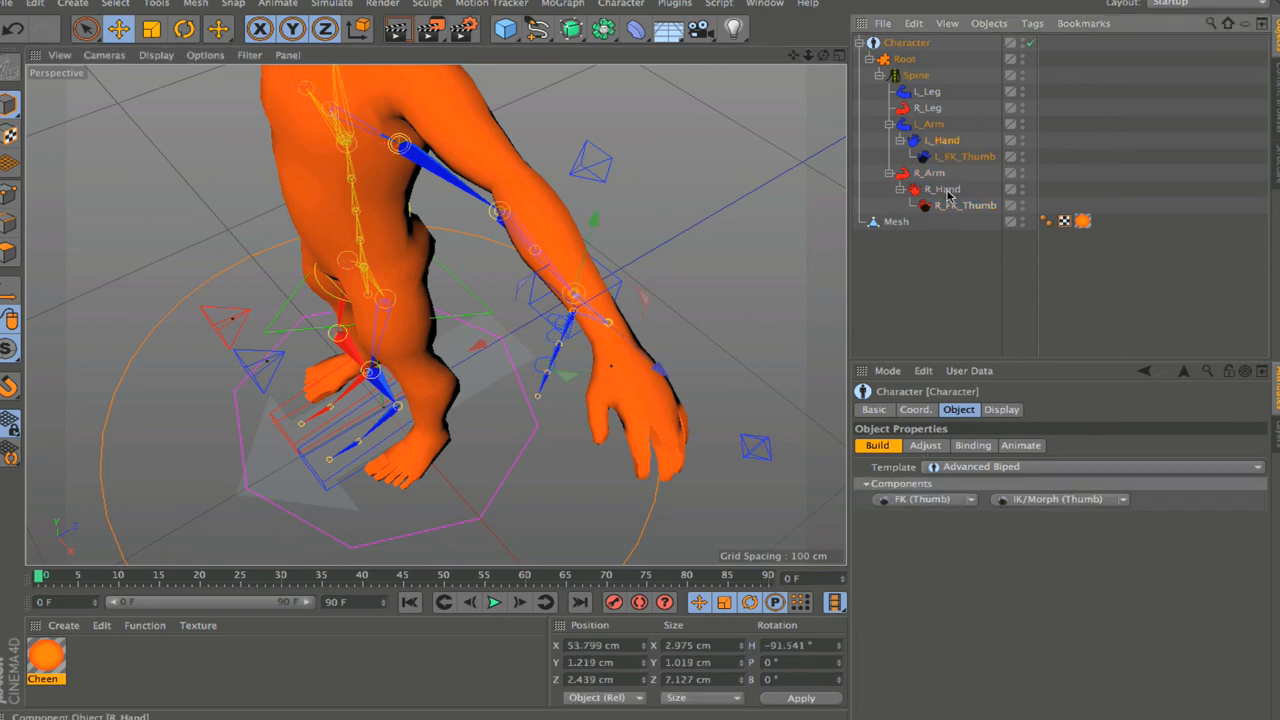
left_click(947, 192)
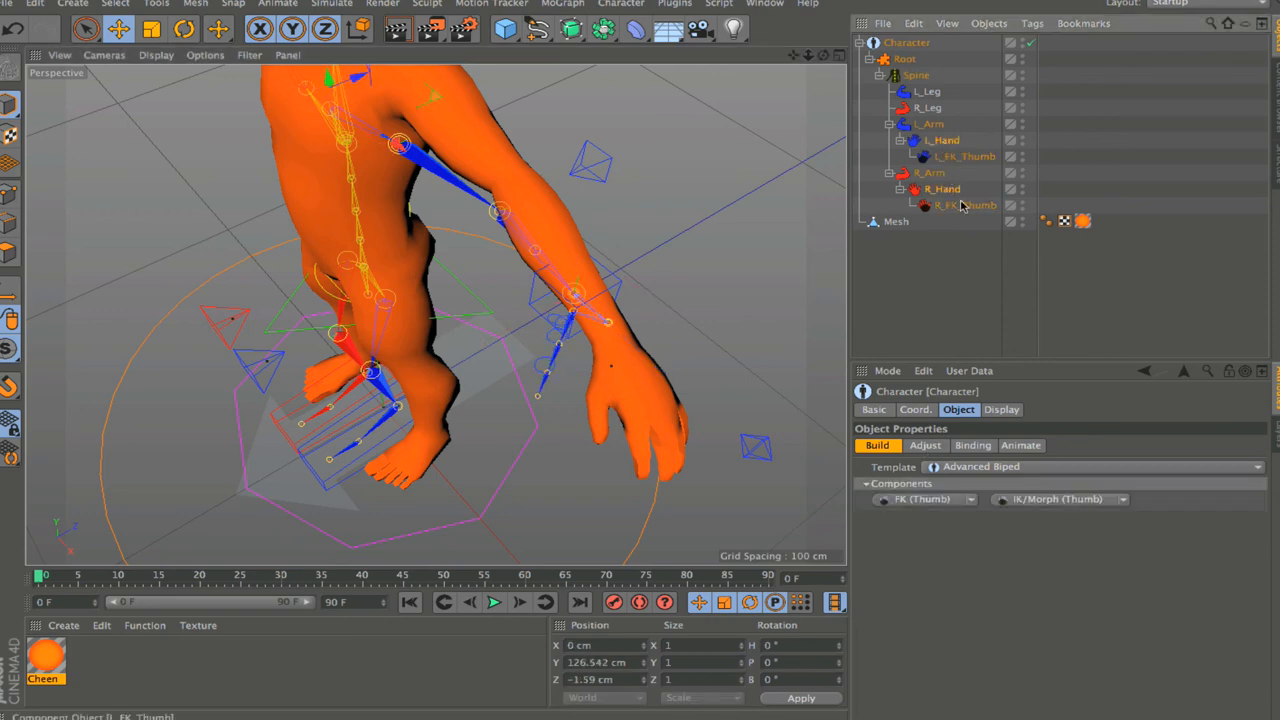
mouse_move(808, 56)
left_mouse_down()
mouse_move(793, 58)
mouse_move(823, 57)
mouse_move(823, 68)
left_mouse_up()
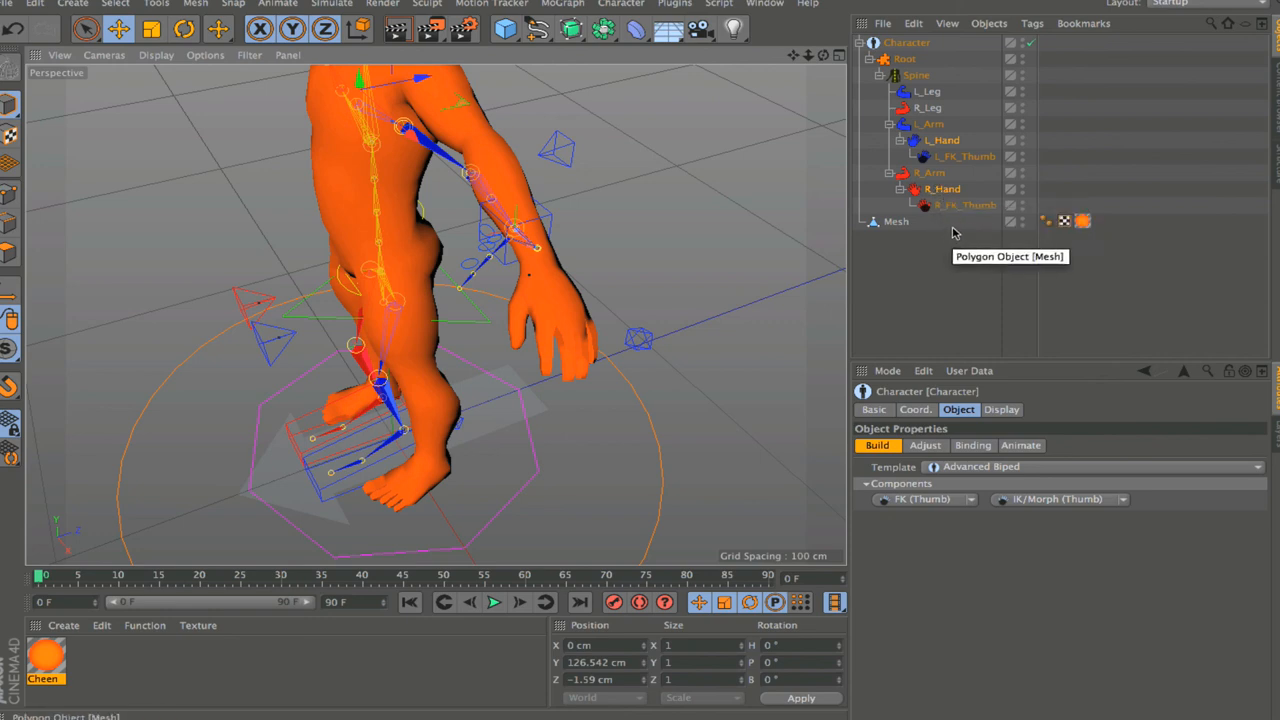
left_click(938, 505)
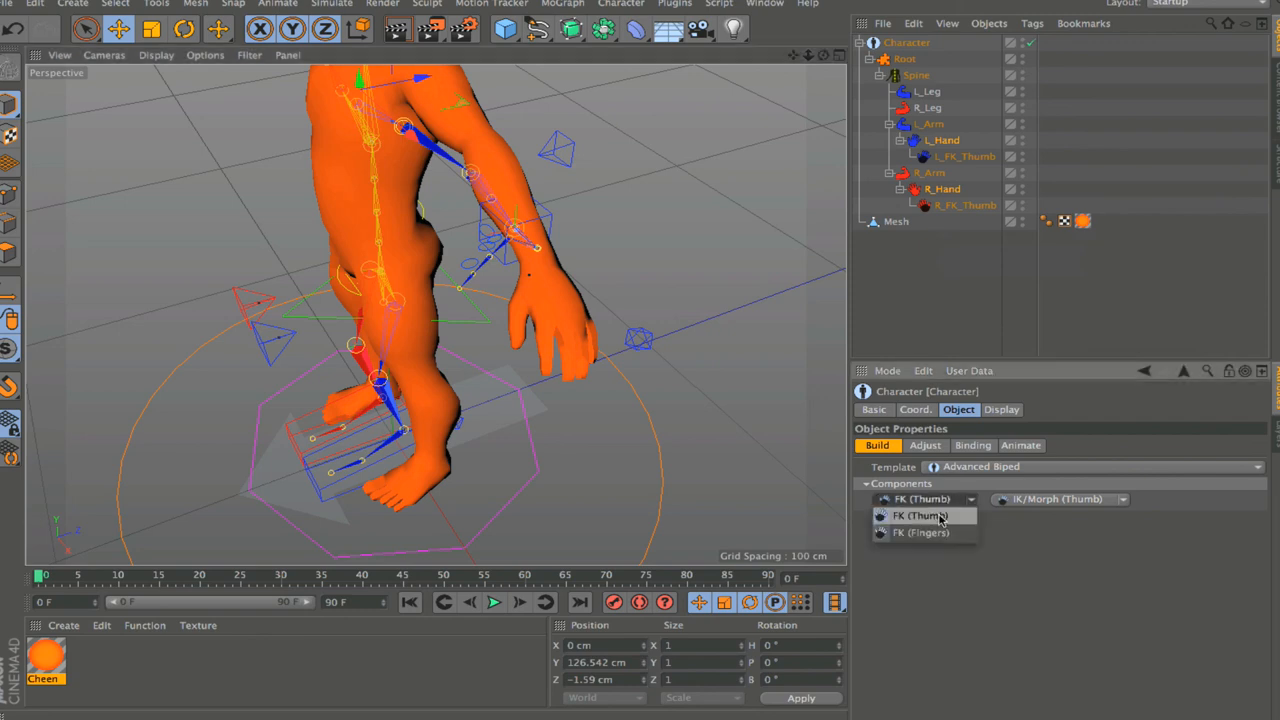
left_click(938, 533)
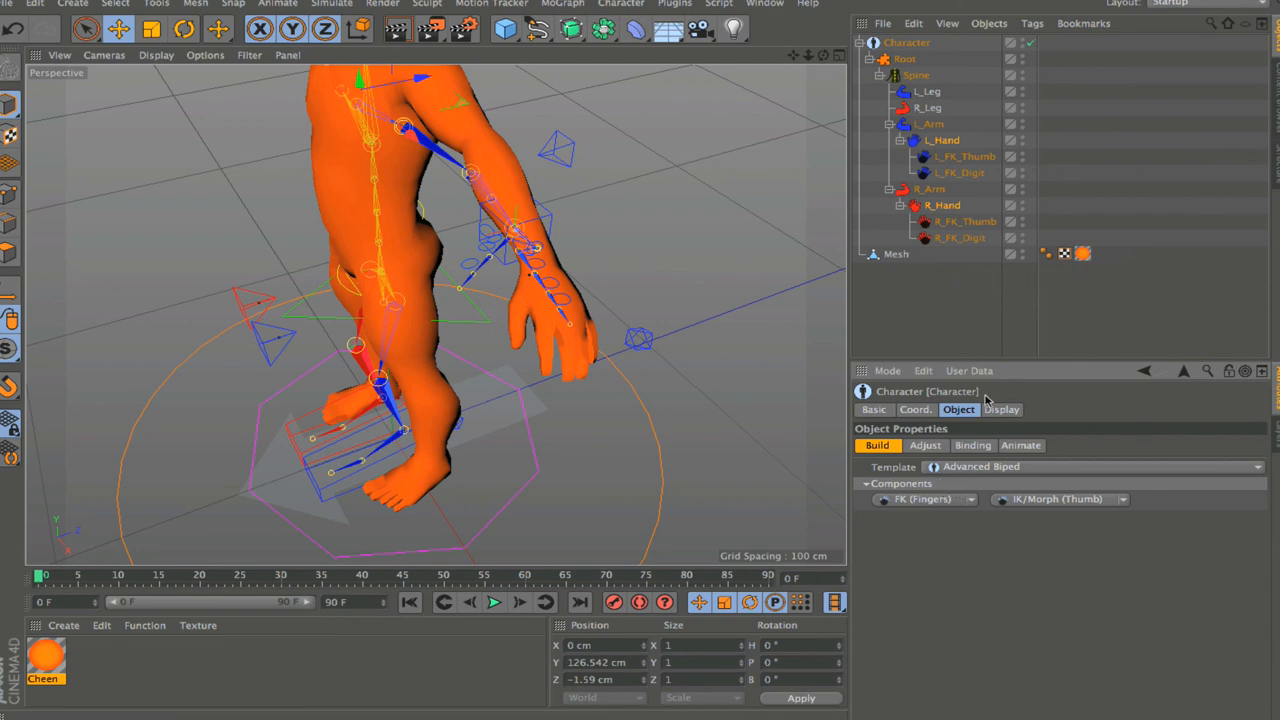
left_click(937, 502)
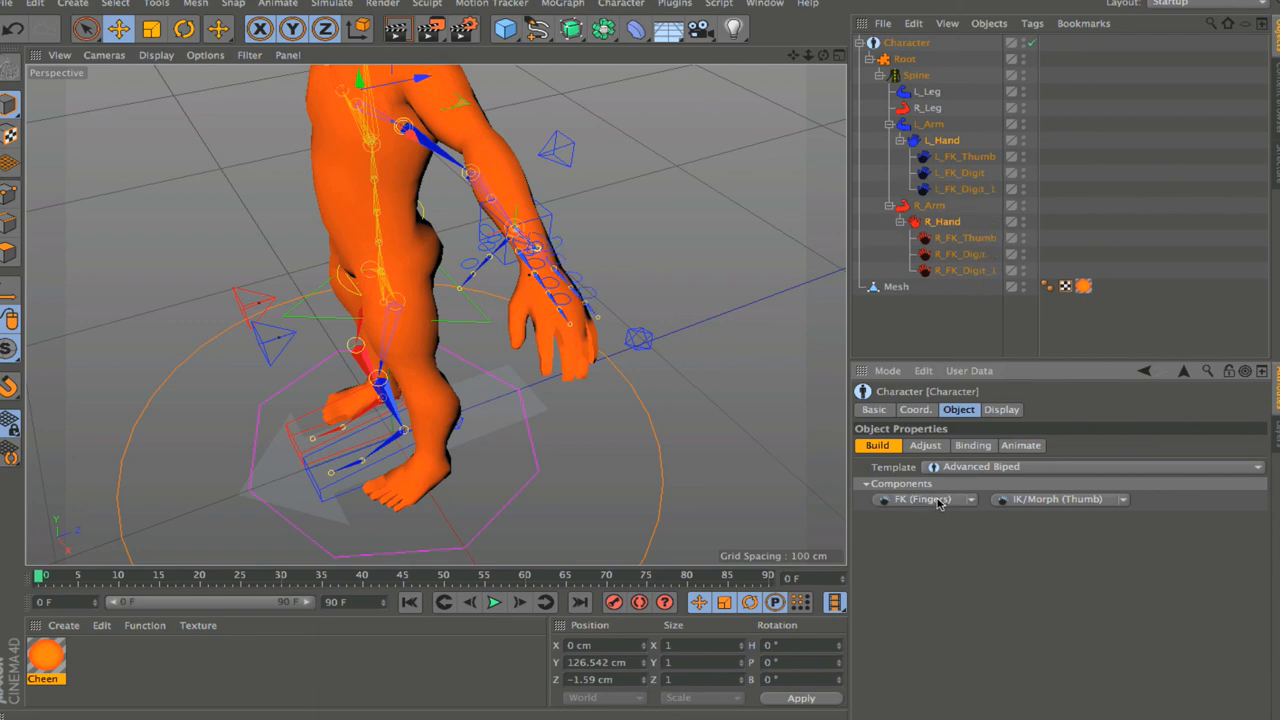
left_click(937, 502)
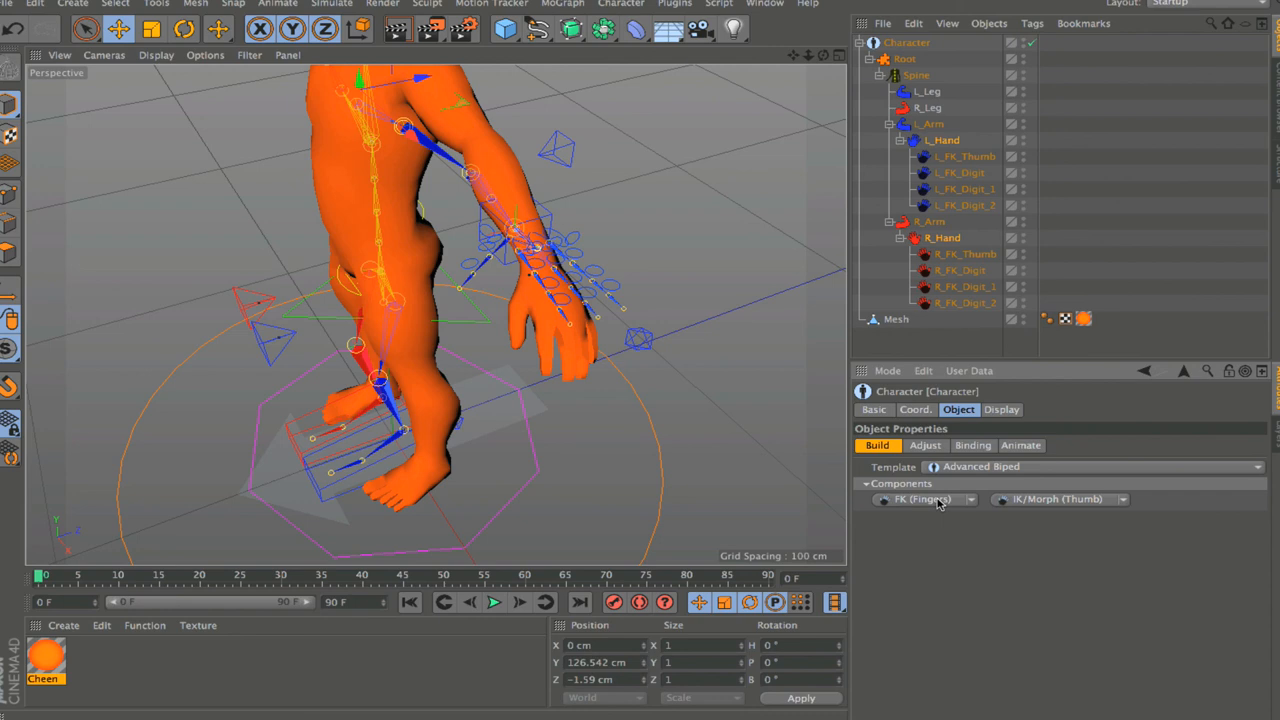
left_click(937, 502)
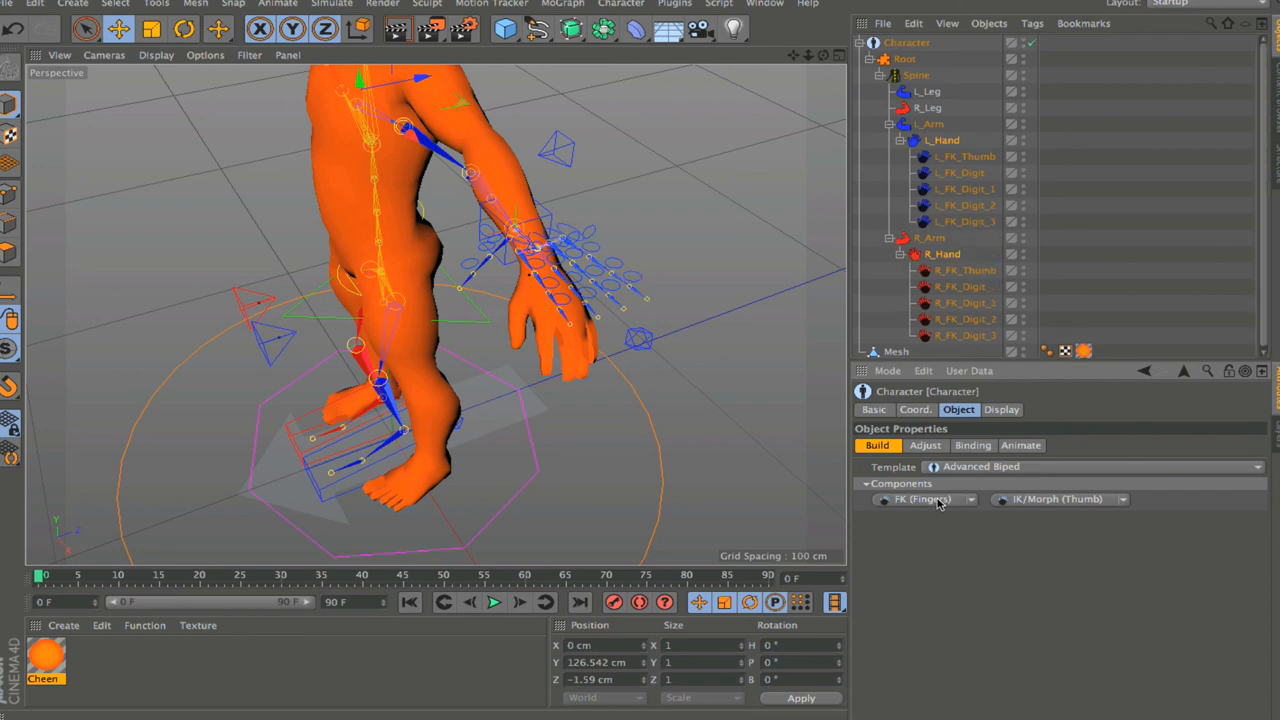
mouse_move(824, 56)
left_mouse_down()
mouse_move(732, 58)
mouse_move(826, 56)
left_mouse_up()
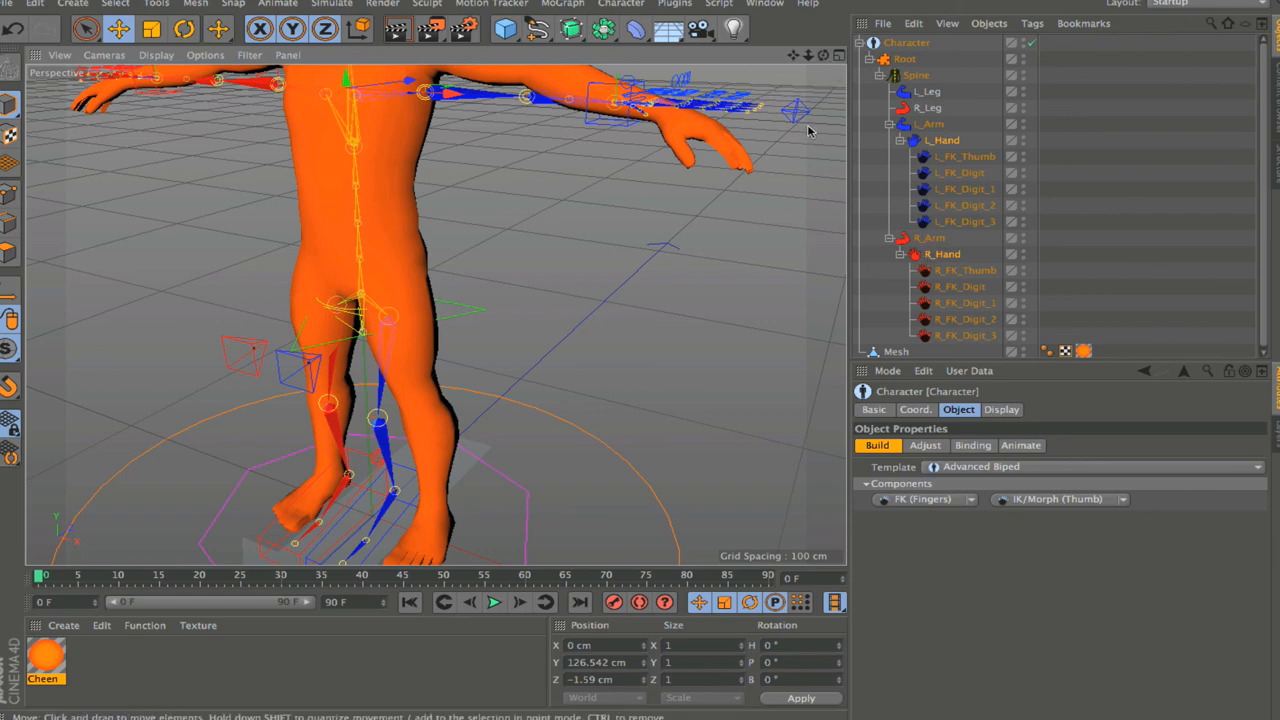
left_click_drag(823, 55, 835, 172)
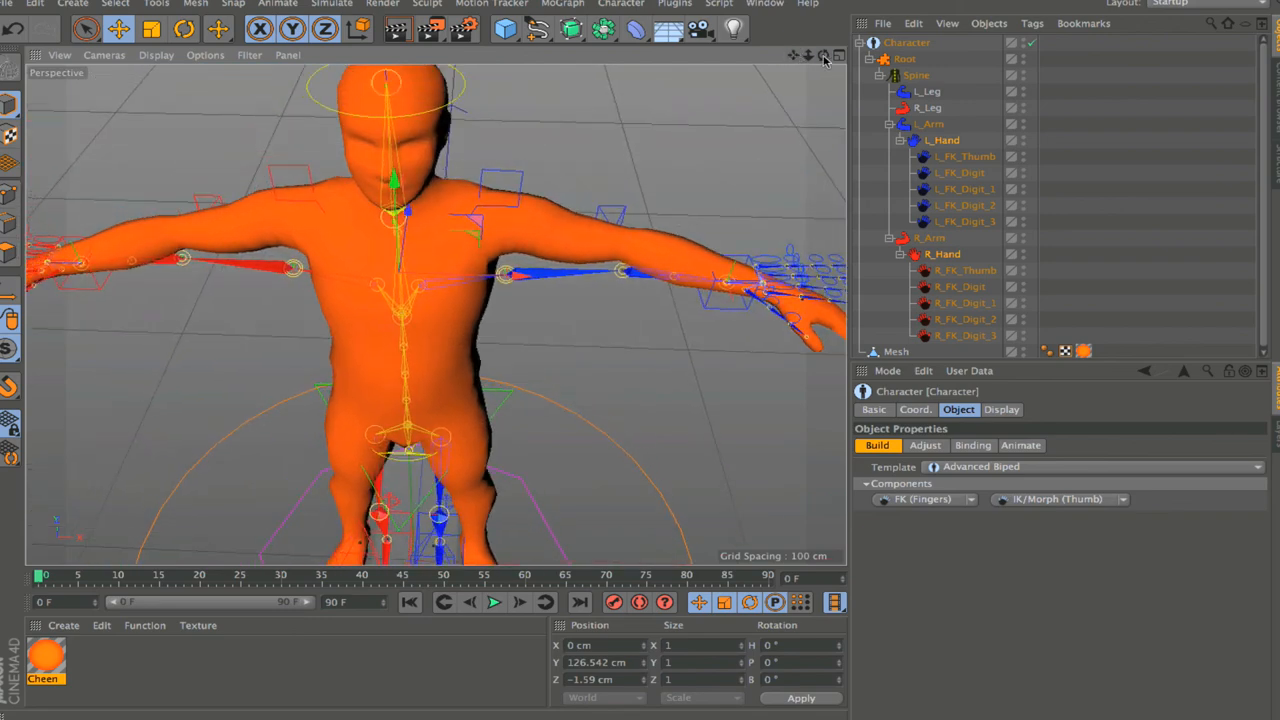
left_click_drag(823, 56, 749, 62)
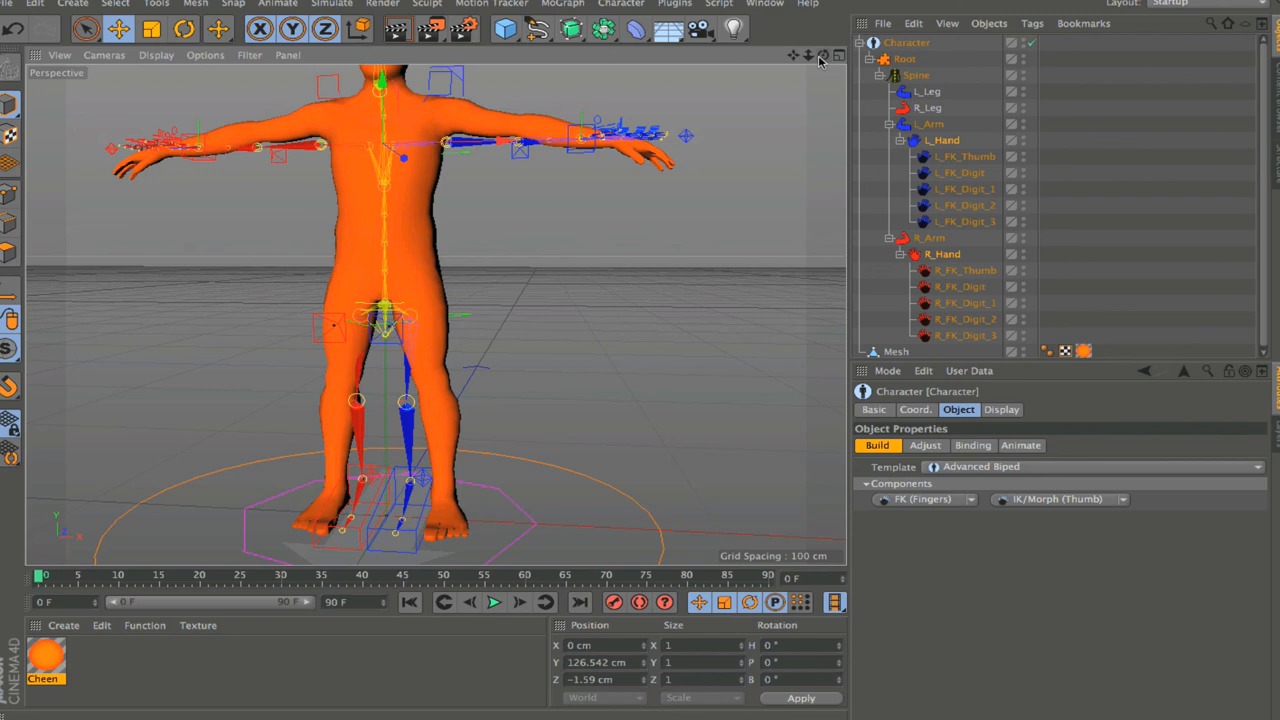
left_click_drag(808, 57, 774, 58)
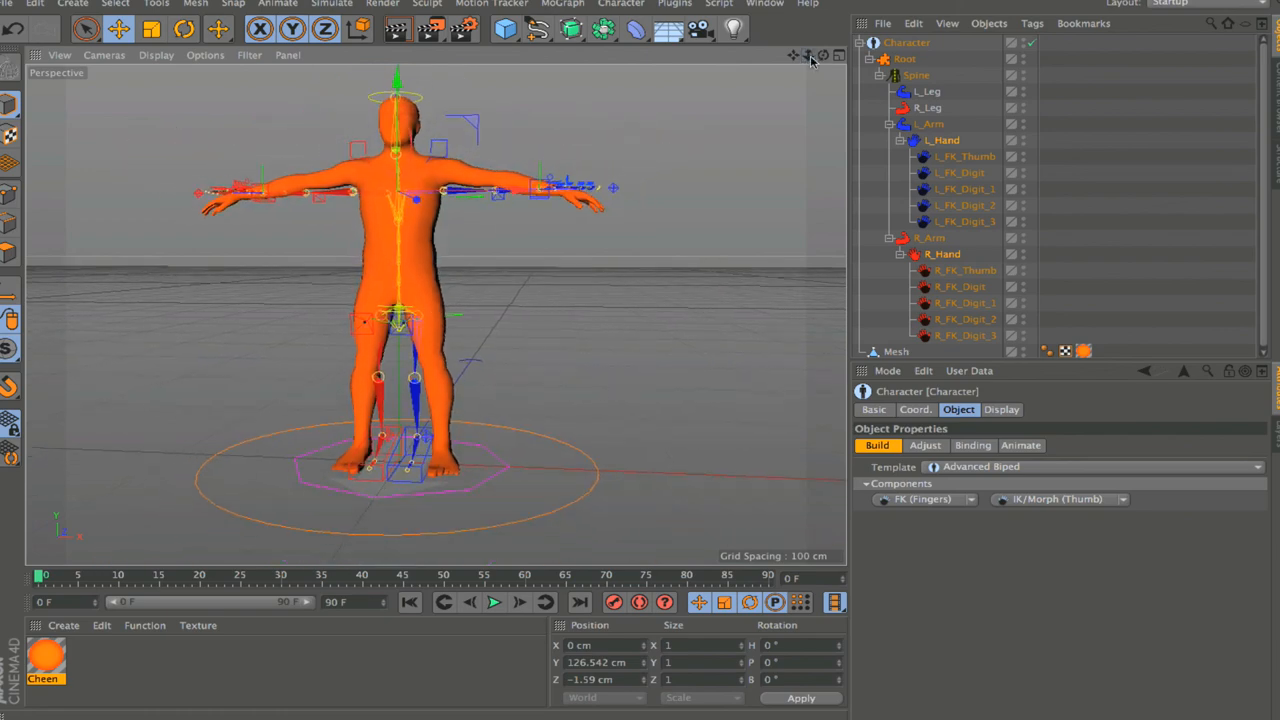